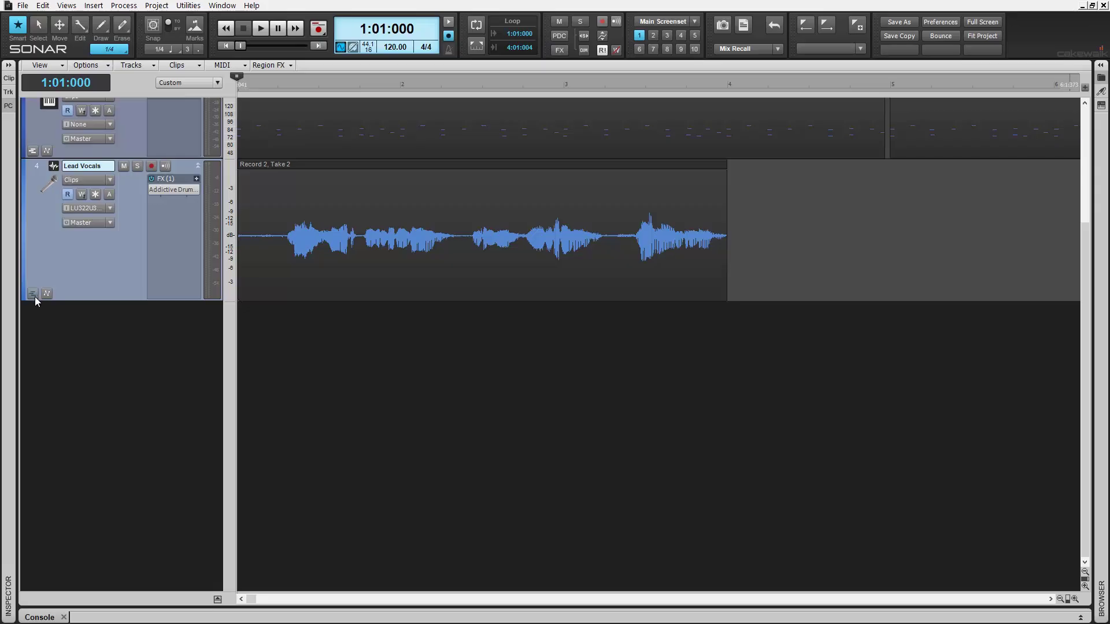
Expand and enlarge the Lead Vocals take lanes, then swipe a section of Take 1 into the comp
{"action": "left_click", "coordinate": [34, 297]}
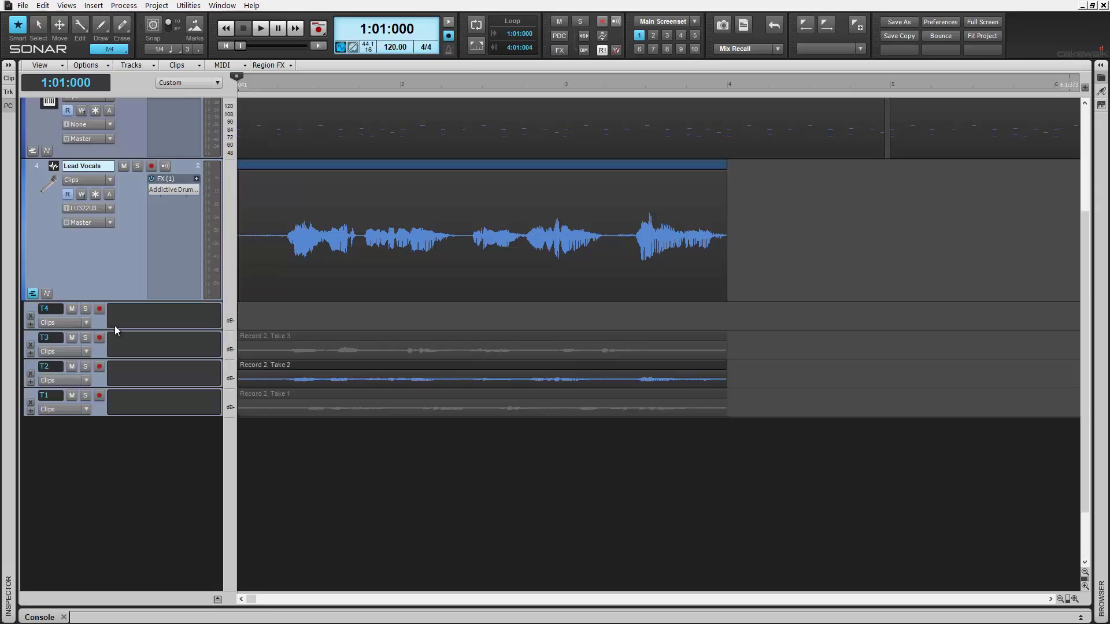
{"action": "left_click_drag", "start_coordinate": [116, 330], "coordinate": [130, 370]}
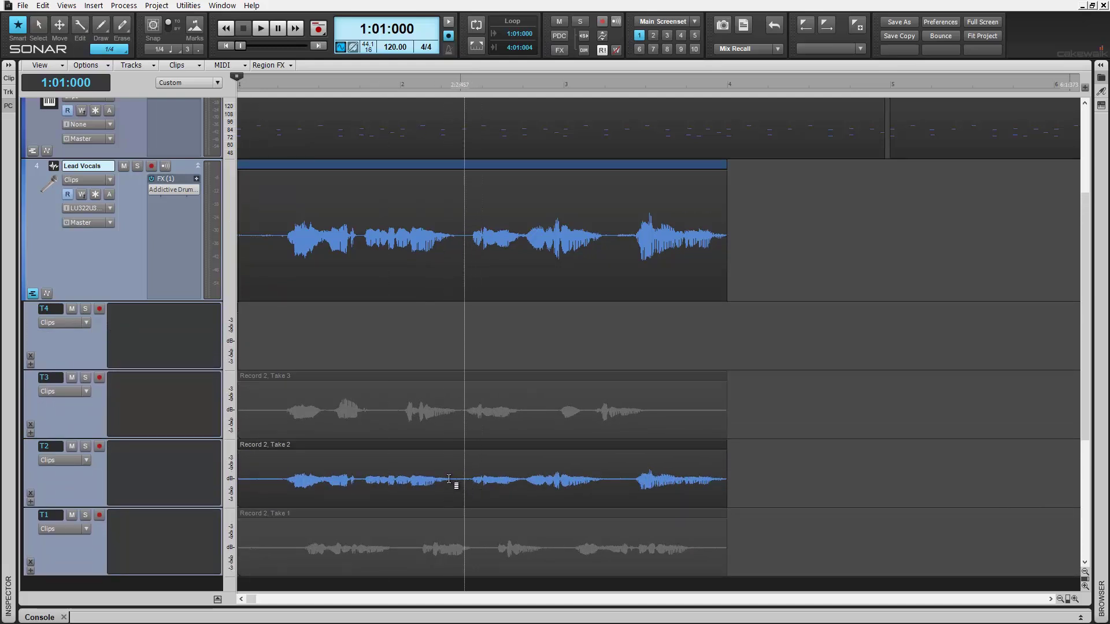
{"action": "left_click_drag", "start_coordinate": [412, 543], "coordinate": [487, 545]}
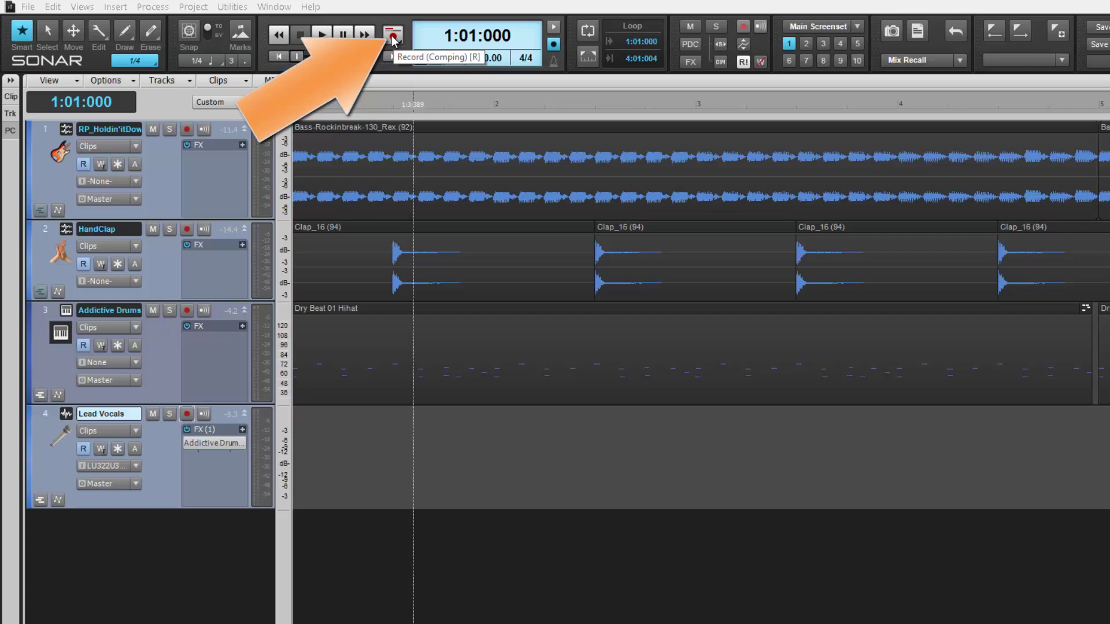
Confirm Comping record mode with takes stored in a single track in the Record preferences
{"action": "right_click", "coordinate": [392, 38]}
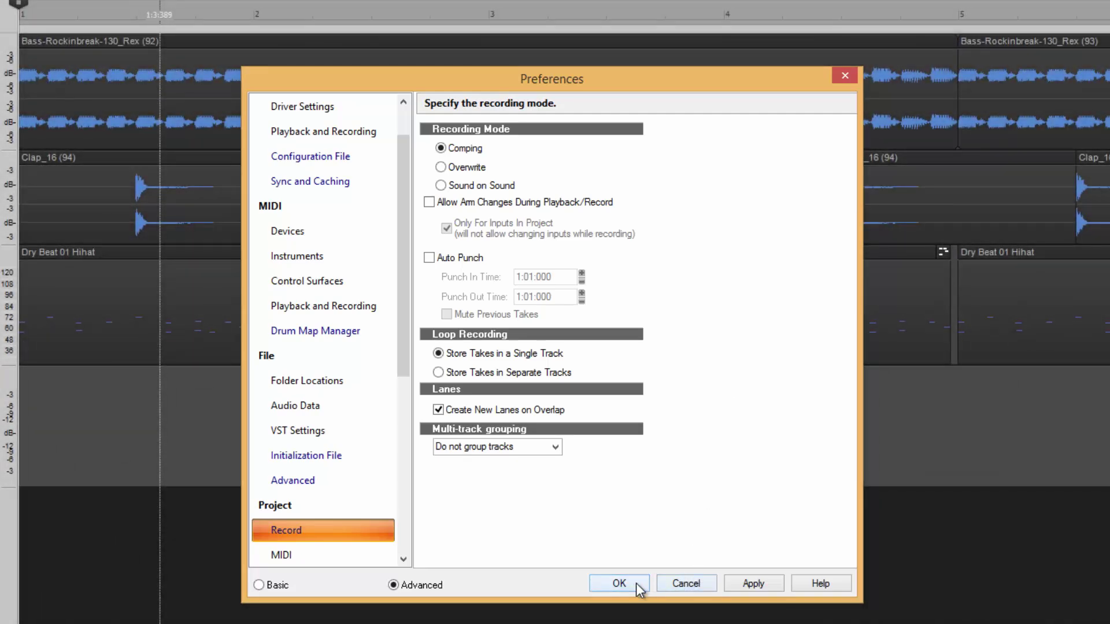
{"action": "left_click", "coordinate": [636, 584]}
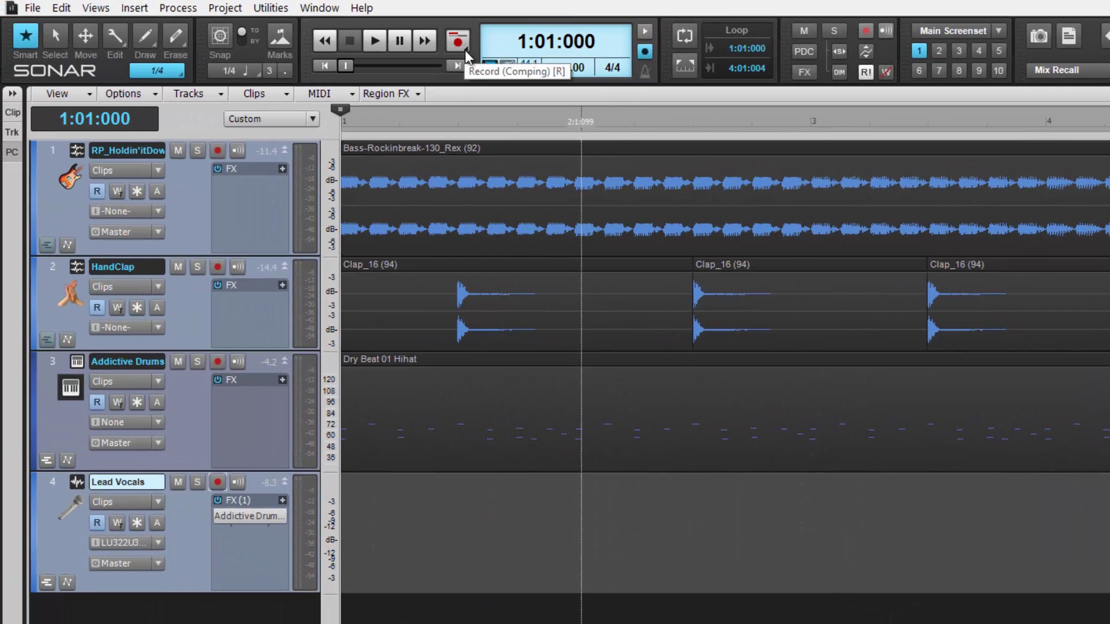
{"action": "left_click", "coordinate": [464, 49]}
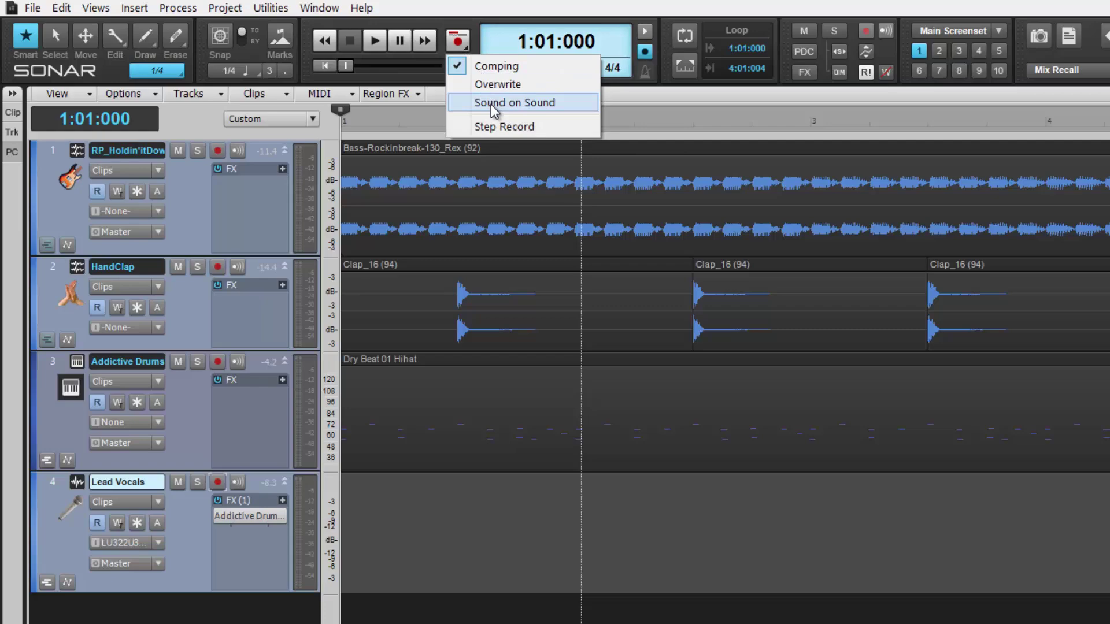
{"action": "left_click", "coordinate": [507, 68]}
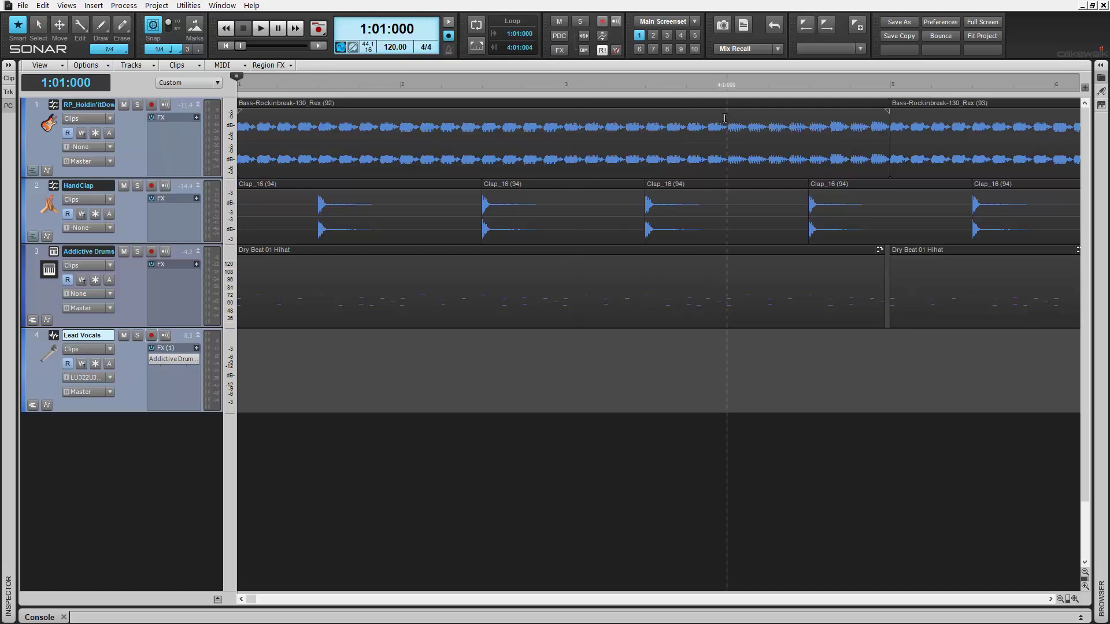
Select bars 1 to 4 in the timeline and turn on looping
{"action": "left_click_drag", "start_coordinate": [726, 118], "coordinate": [236, 108]}
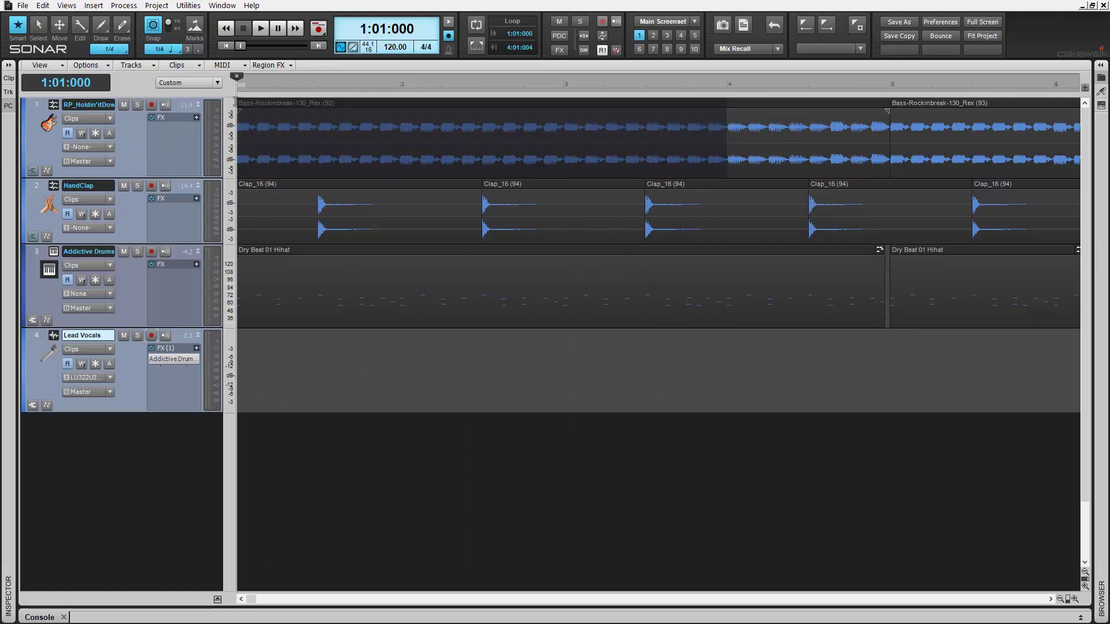
{"action": "left_click", "coordinate": [475, 27]}
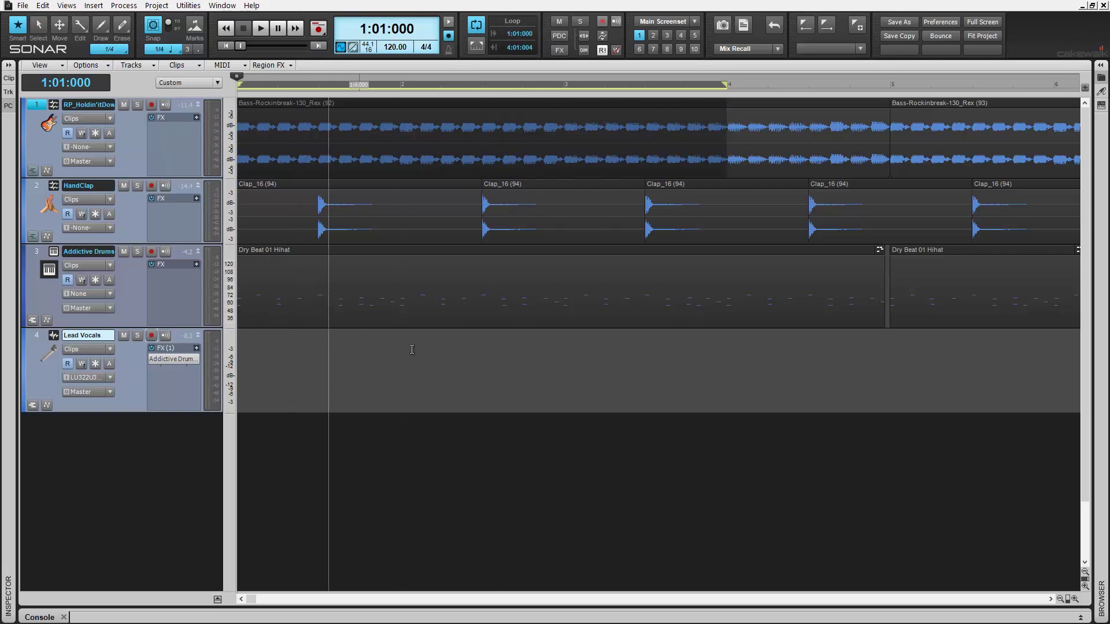
Arm Lead Vocals and loop-record vocal takes over bars 1–4, ending on Take 3
{"action": "left_click", "coordinate": [151, 336]}
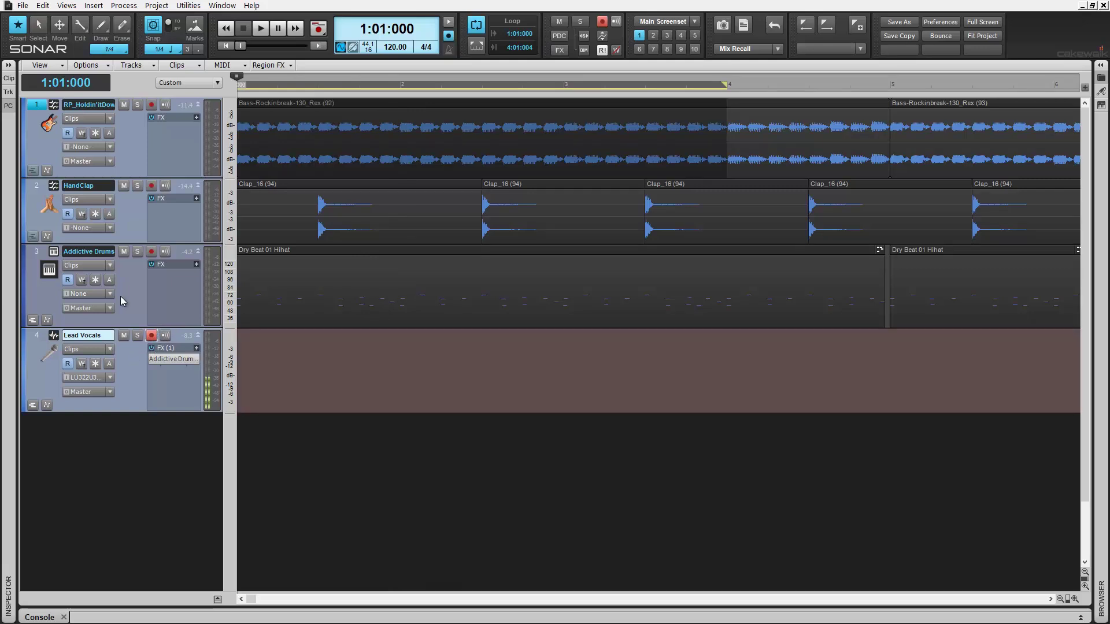
{"action": "left_click", "coordinate": [317, 31]}
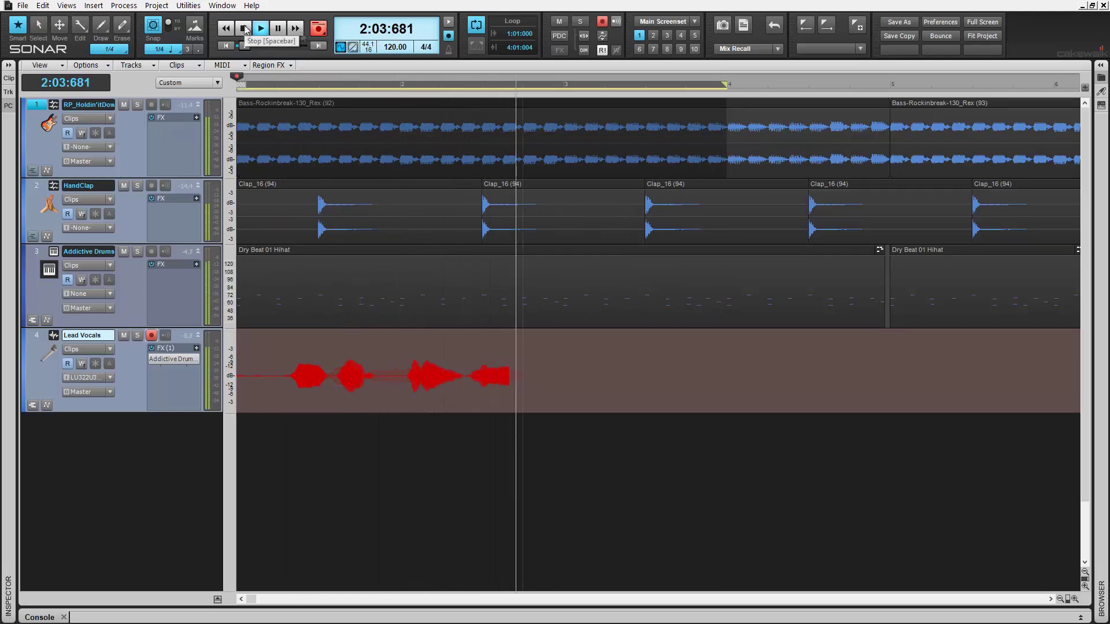
{"action": "left_click", "coordinate": [244, 28]}
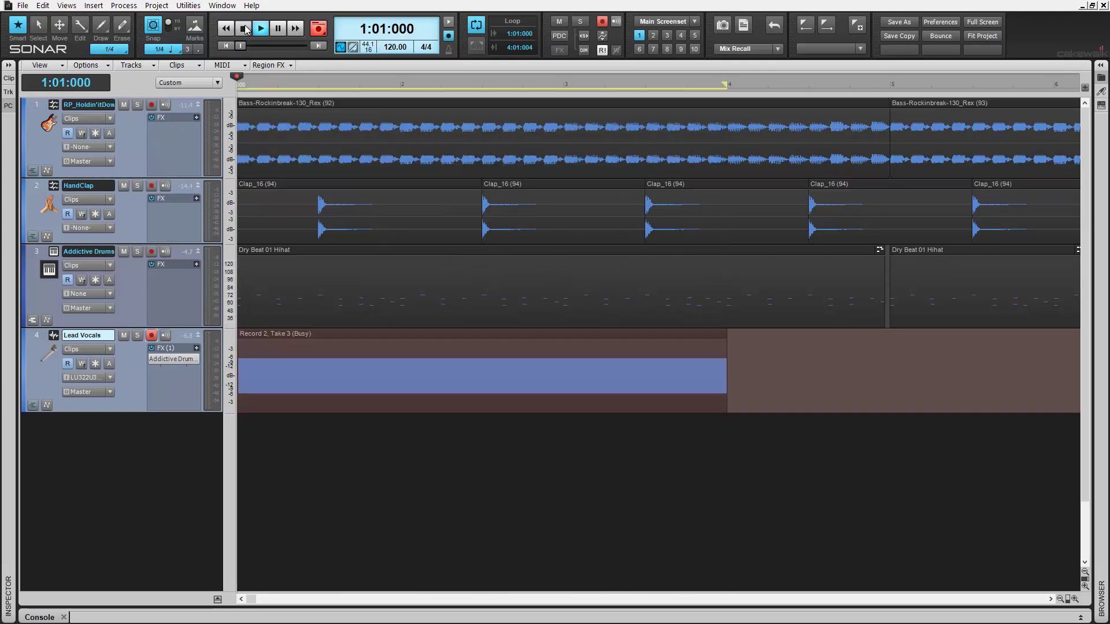
Expand and enlarge the Lead Vocals take lanes, scrolling to show Takes 3, 2 and 1
{"action": "left_click", "coordinate": [32, 406]}
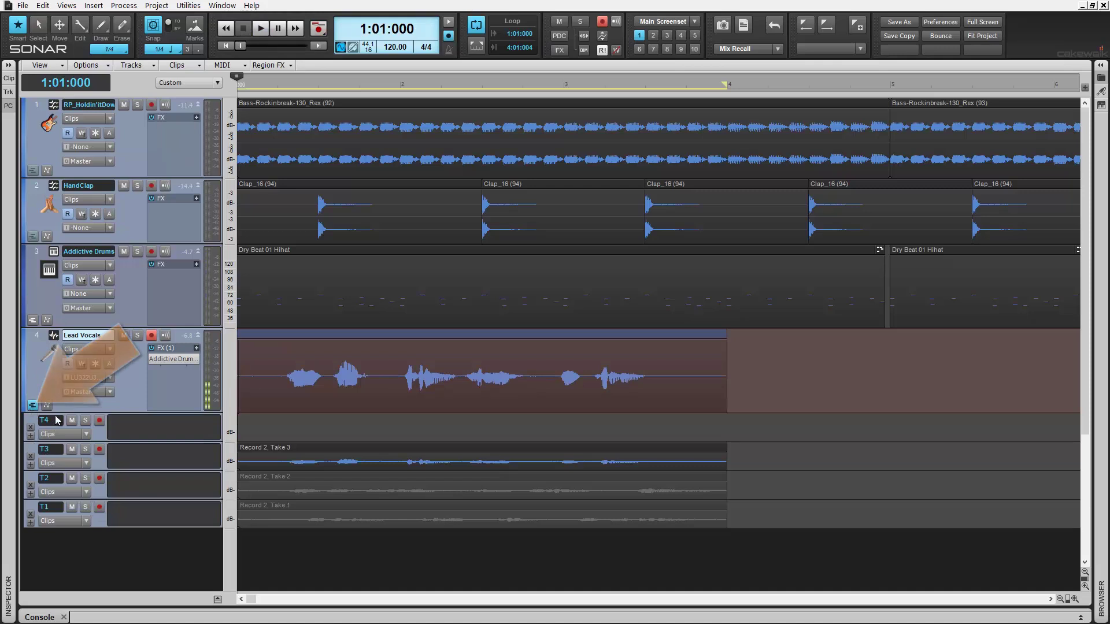
{"action": "left_click_drag", "start_coordinate": [123, 443], "coordinate": [125, 516]}
{"action": "scroll", "coordinate": [247, 427], "scroll_direction": "down", "scroll_amount": 5}
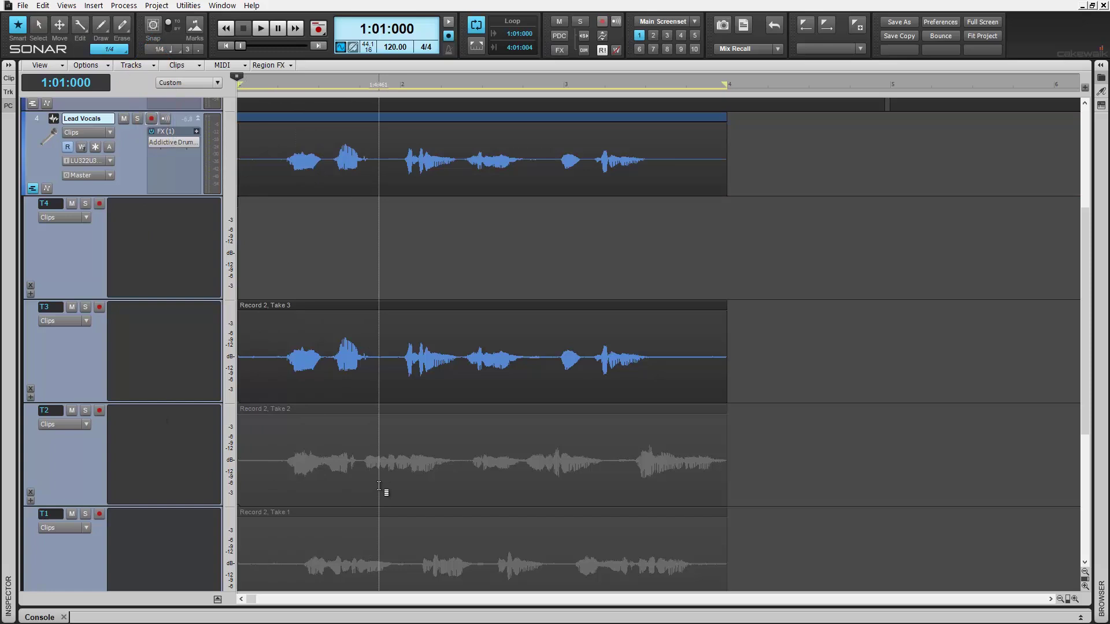
Swipe a Take 2 phrase into bar 2 and a Take 1 phrase into bar 3, extending the Take 2 section
{"action": "left_click_drag", "start_coordinate": [362, 462], "coordinate": [462, 463]}
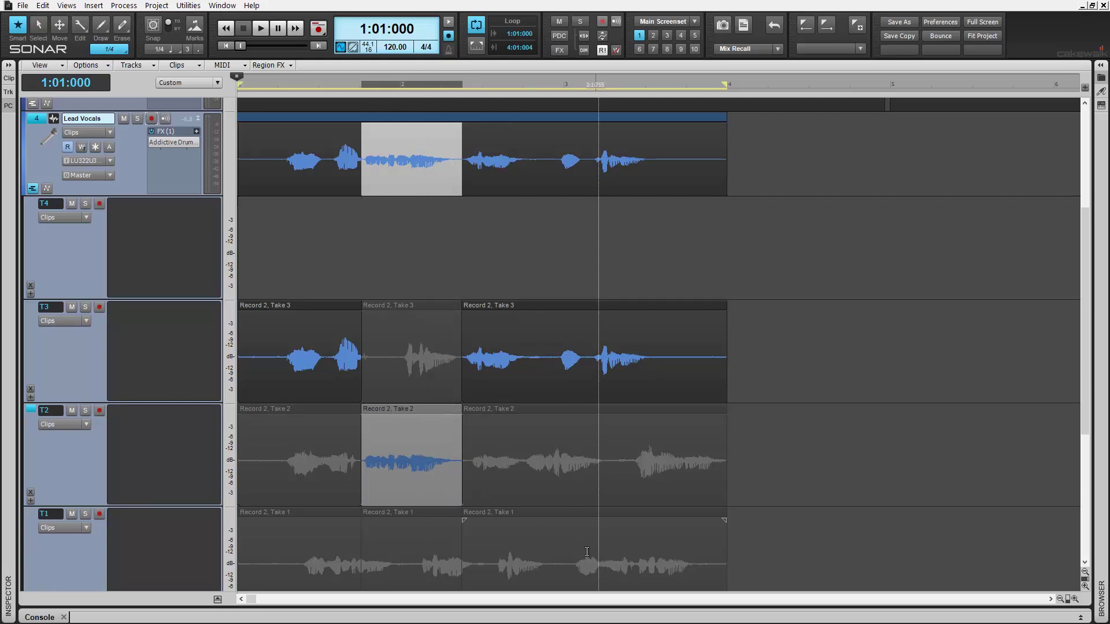
{"action": "left_click_drag", "start_coordinate": [559, 559], "coordinate": [705, 562]}
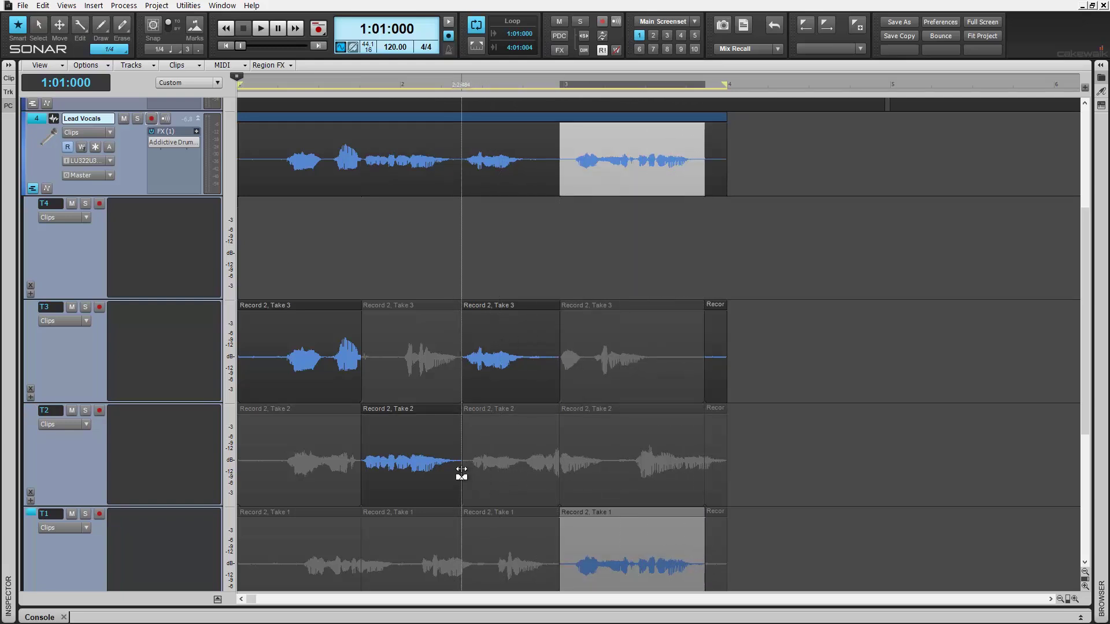
{"action": "left_click_drag", "start_coordinate": [462, 470], "coordinate": [456, 493]}
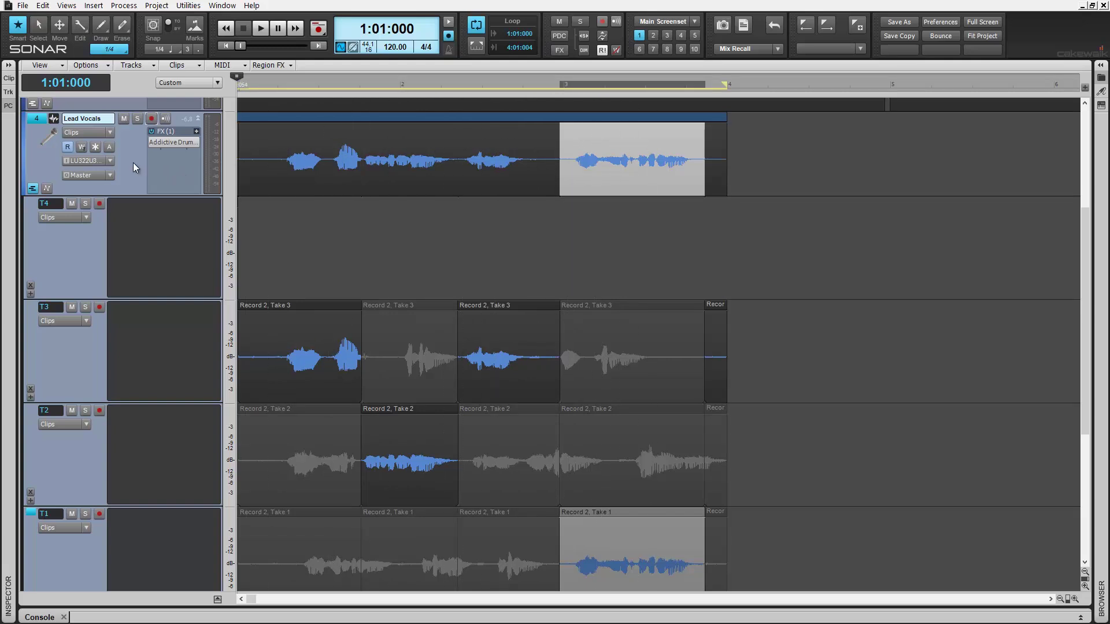
{"action": "left_click", "coordinate": [267, 81]}
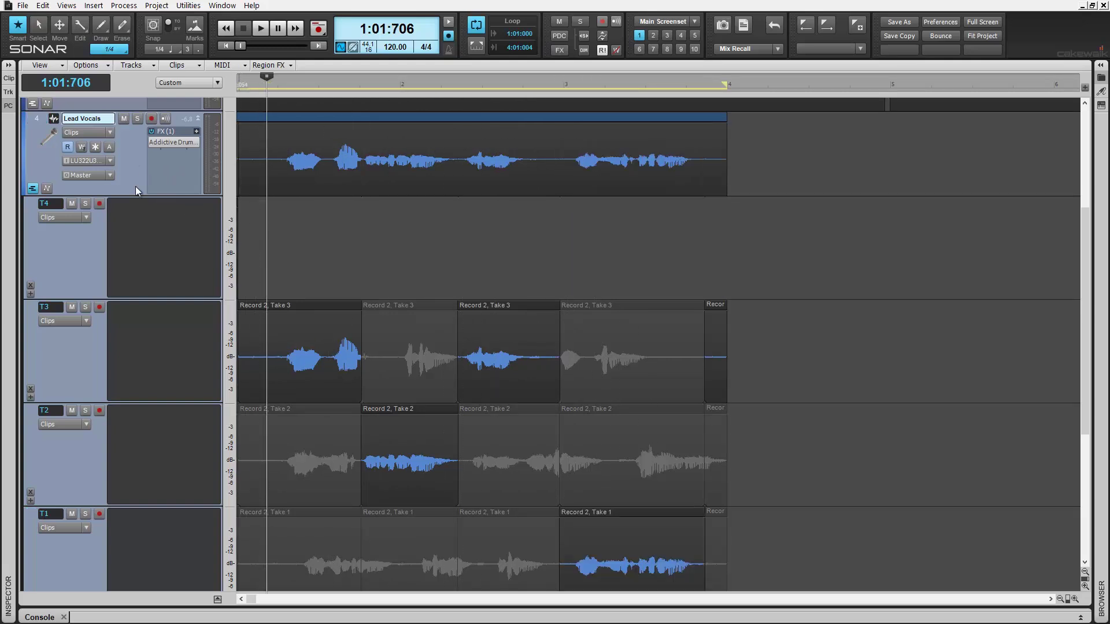
{"action": "left_click", "coordinate": [34, 188]}
{"action": "scroll", "coordinate": [168, 260], "scroll_direction": "up", "scroll_amount": 3}
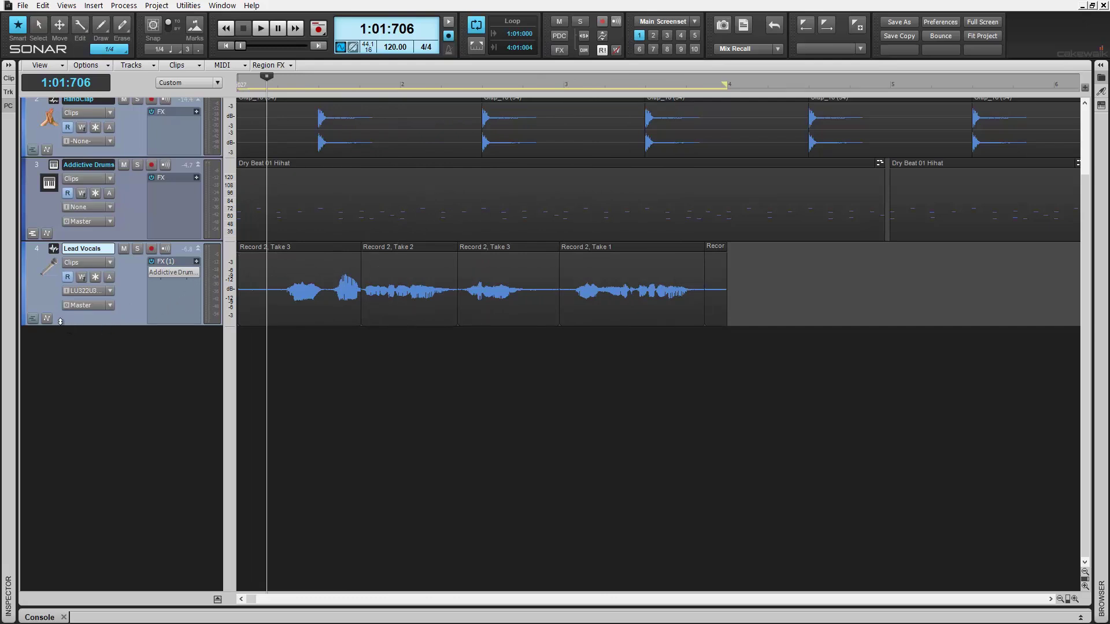
{"action": "left_click", "coordinate": [33, 319]}
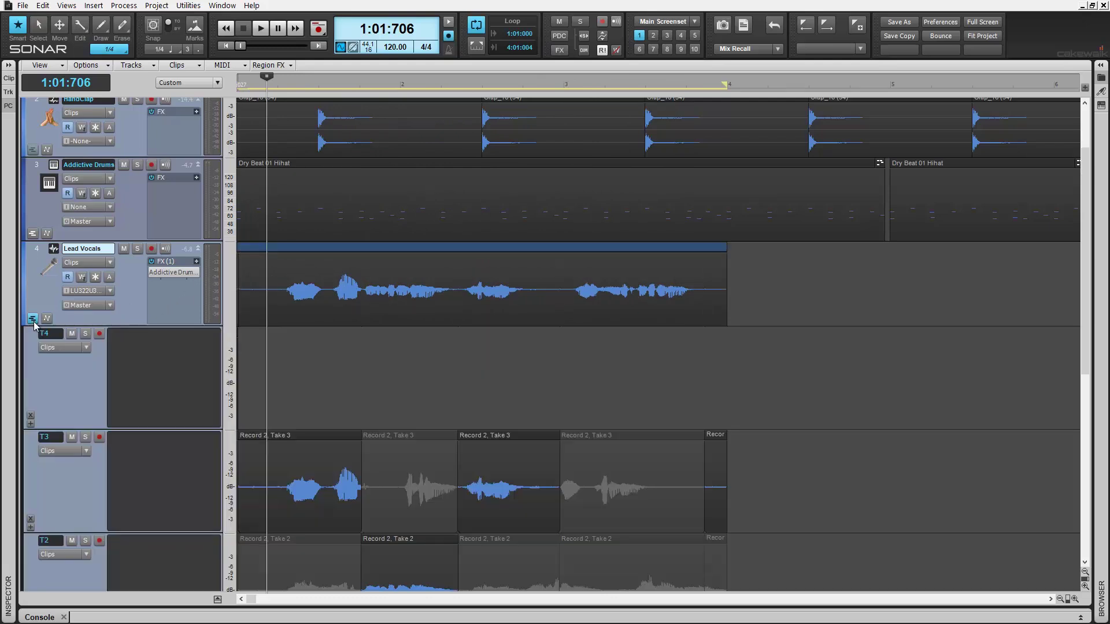
{"action": "scroll", "coordinate": [185, 329], "scroll_direction": "down", "scroll_amount": 2}
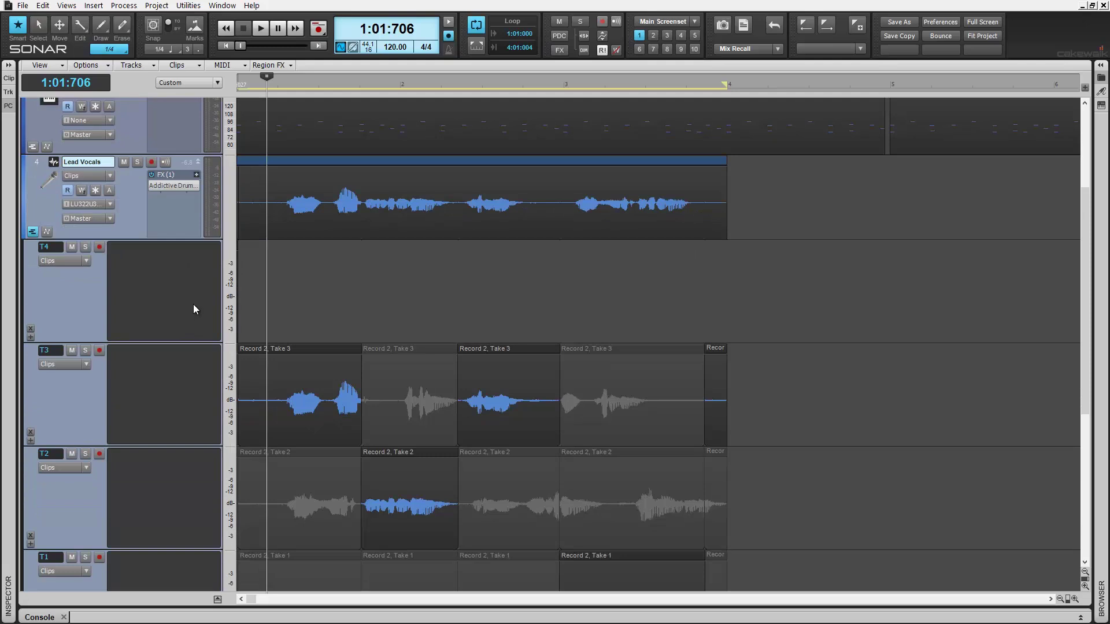
Apply Delete Muted Takes to the Lead Vocals clip
{"action": "right_click", "coordinate": [412, 223]}
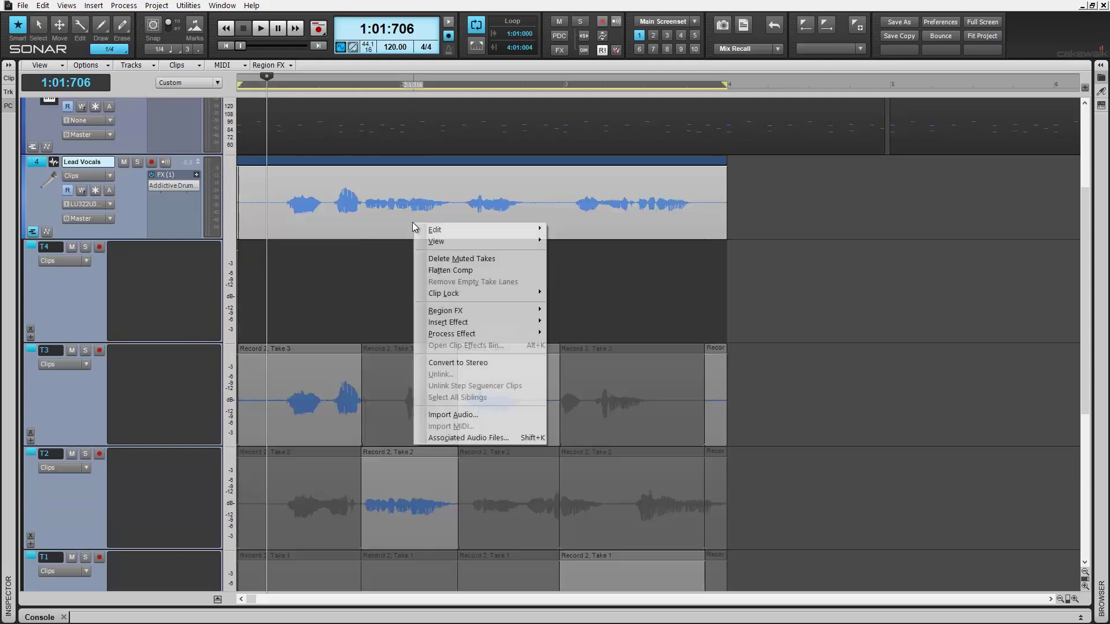
{"action": "left_click", "coordinate": [471, 262]}
{"action": "scroll", "coordinate": [631, 278], "scroll_direction": "down", "scroll_amount": 1}
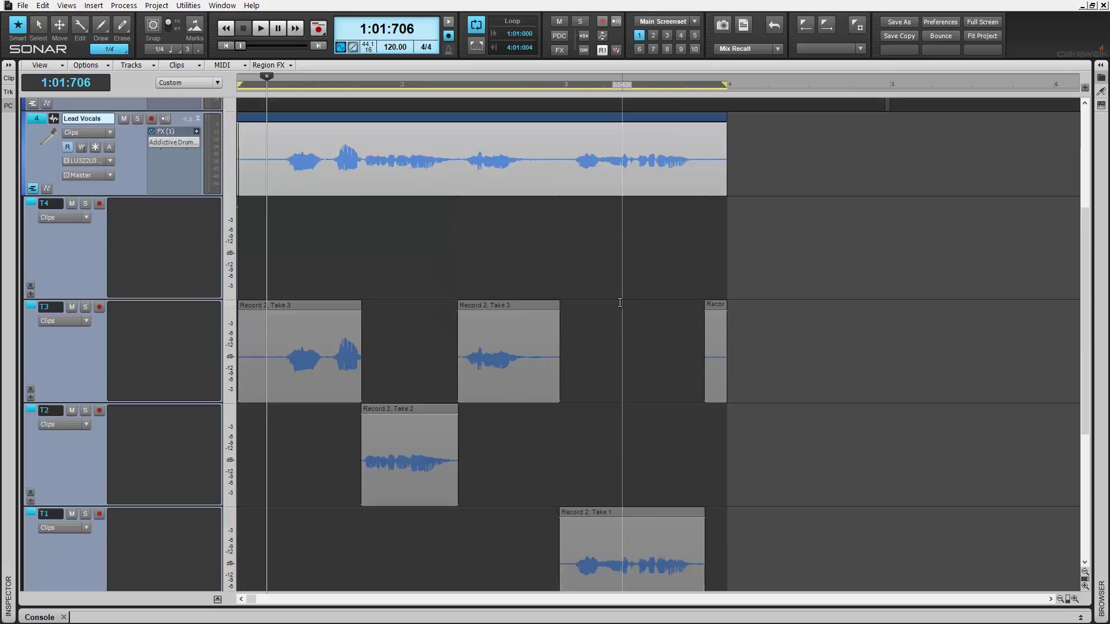
Apply Flatten Comp to the Lead Vocals clip to create a single clip on a Comp lane
{"action": "right_click", "coordinate": [389, 185]}
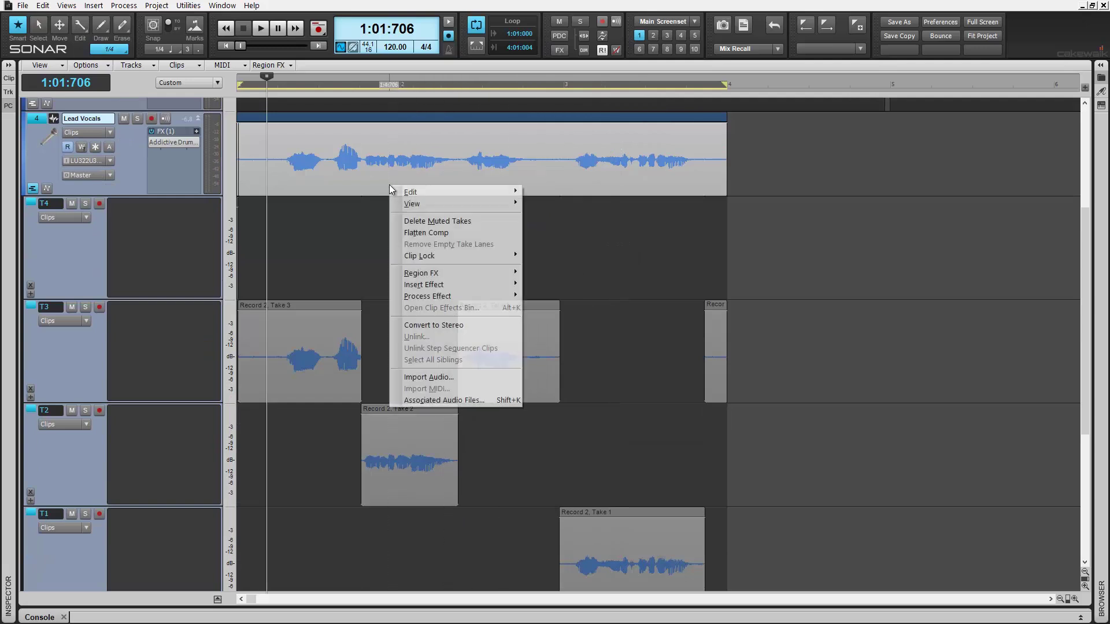
{"action": "left_click", "coordinate": [469, 232]}
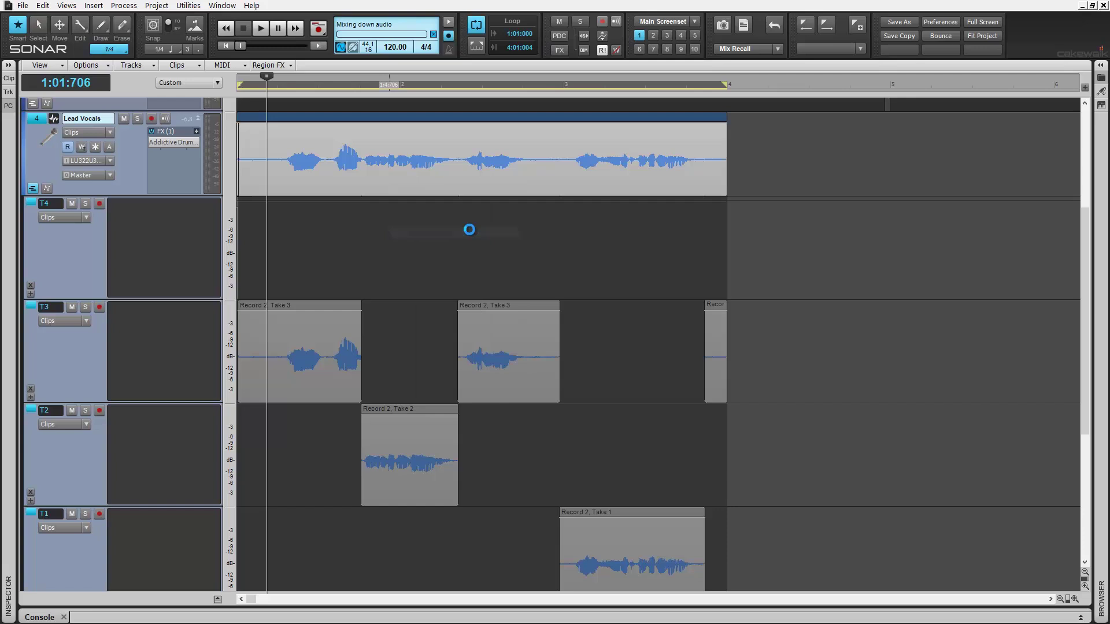
{"action": "scroll", "coordinate": [405, 347], "scroll_direction": "up", "scroll_amount": 1}
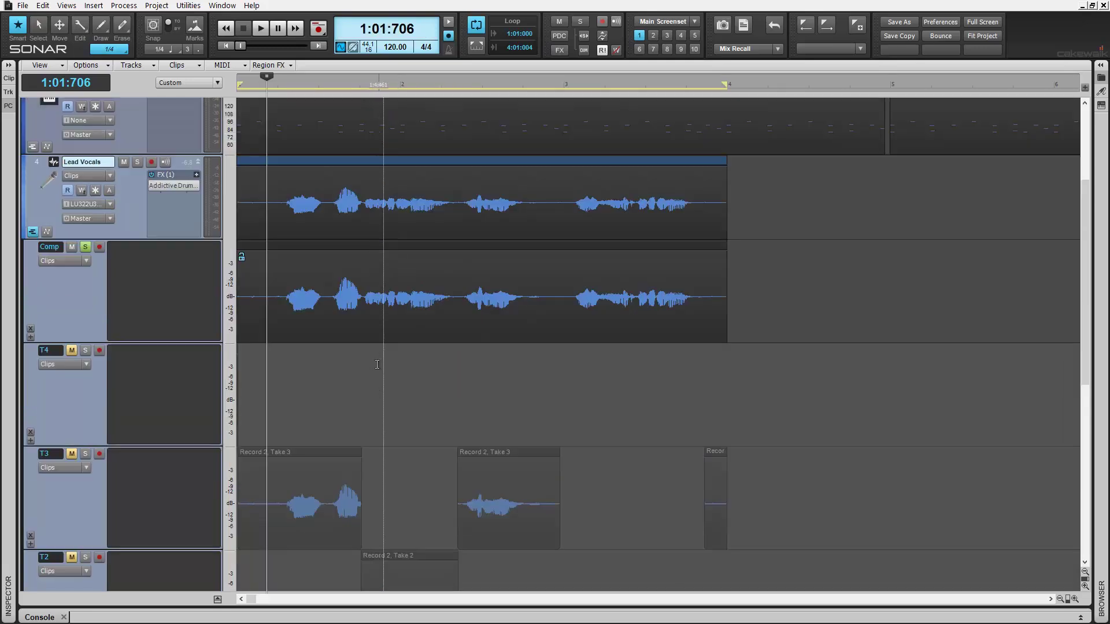
Hide the Lead Vocals take lanes and scroll the track view back to the top
{"action": "left_click", "coordinate": [33, 234]}
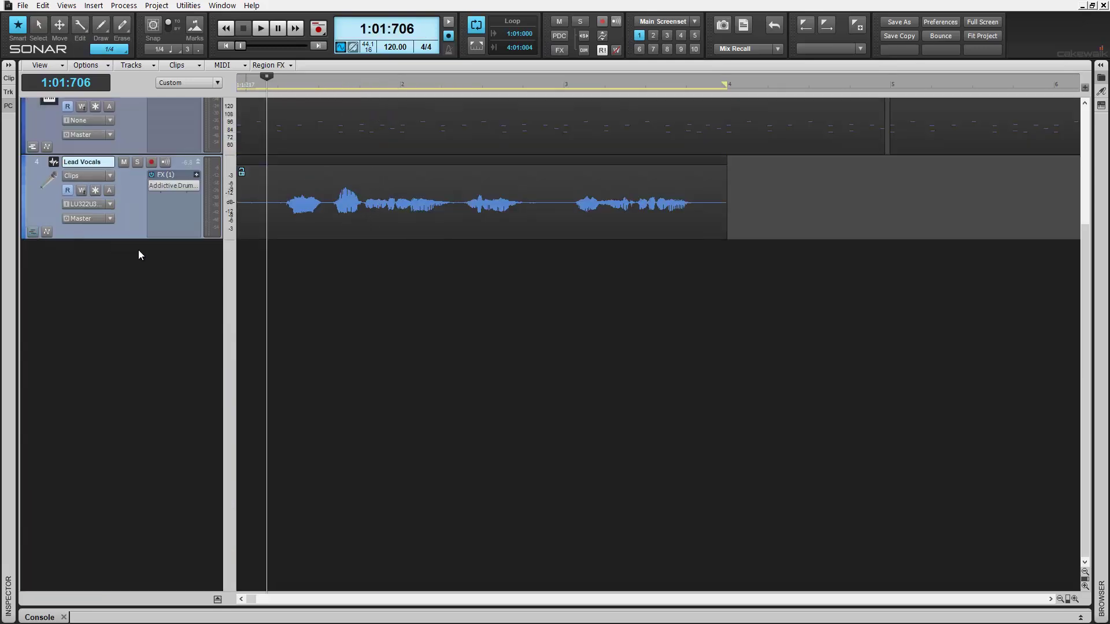
{"action": "scroll", "coordinate": [370, 401], "scroll_direction": "up", "scroll_amount": 4}
{"action": "scroll", "coordinate": [376, 419], "scroll_direction": "up", "scroll_amount": 2}
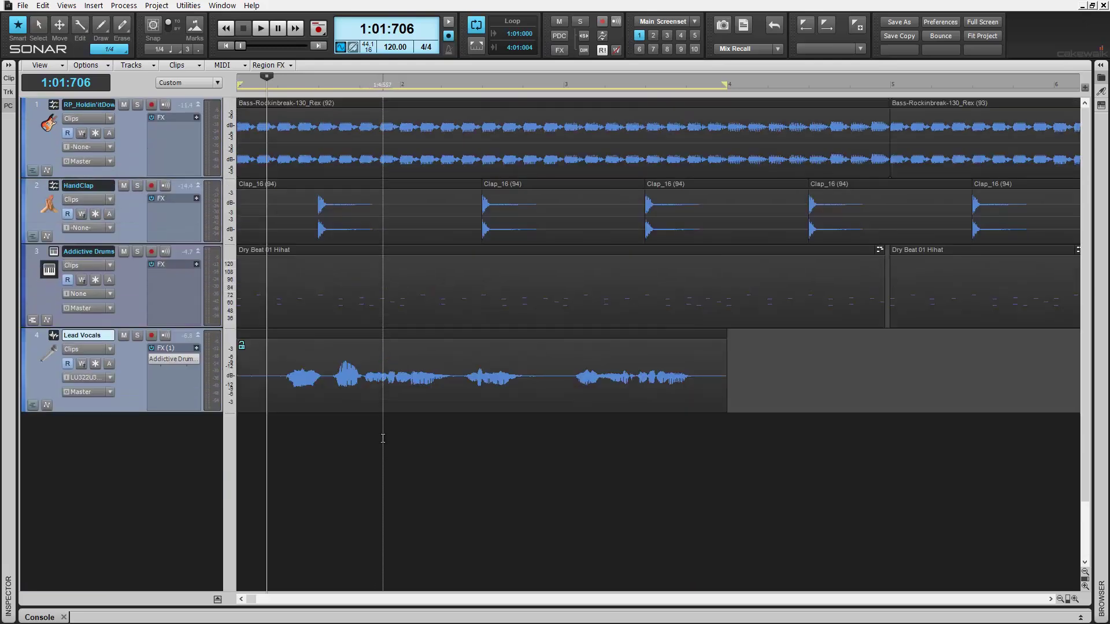